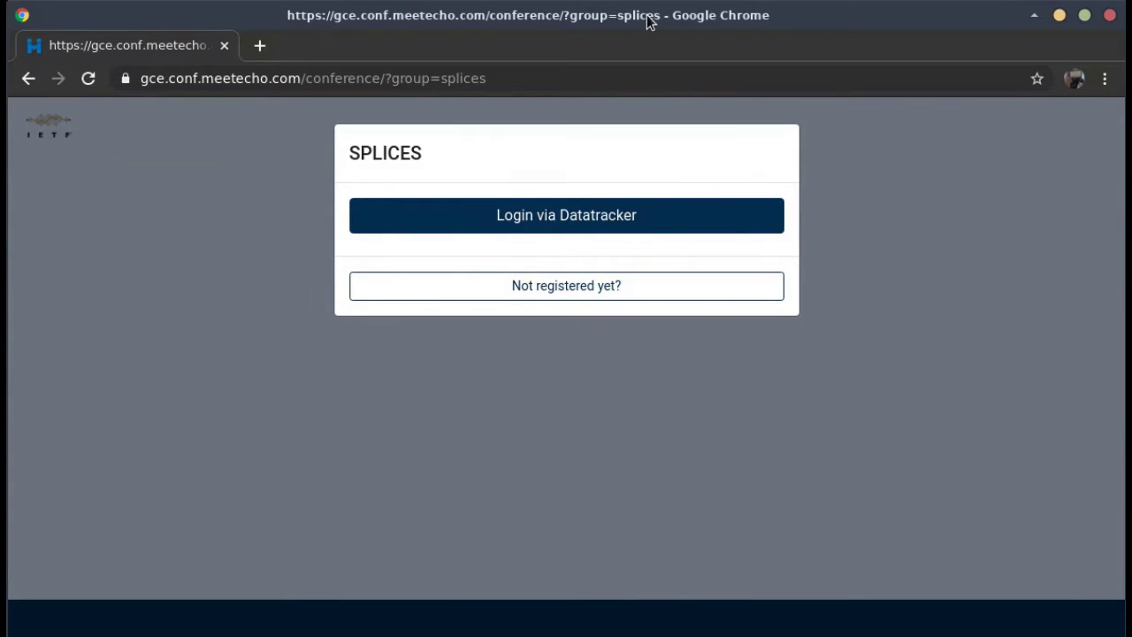
Log in via Datatracker with the saved username from autocomplete and the account password
{"action": "left_click", "coordinate": [541, 224]}
{"action": "left_click_drag", "start_coordinate": [409, 15], "coordinate": [473, 96]}
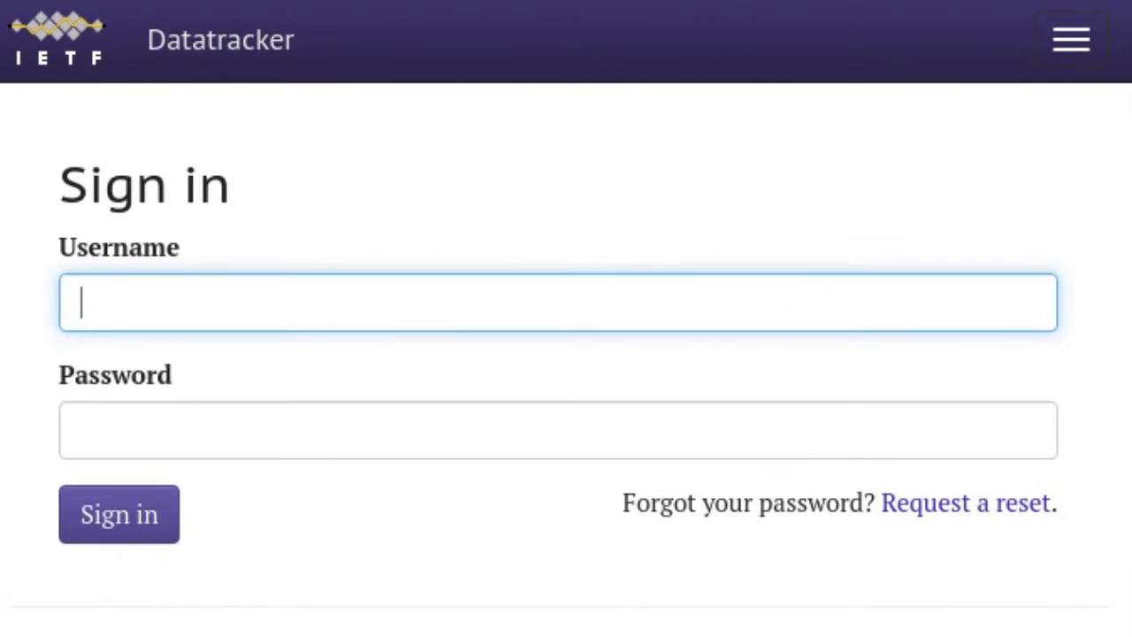
{"action": "type", "text": "lorenzo"}
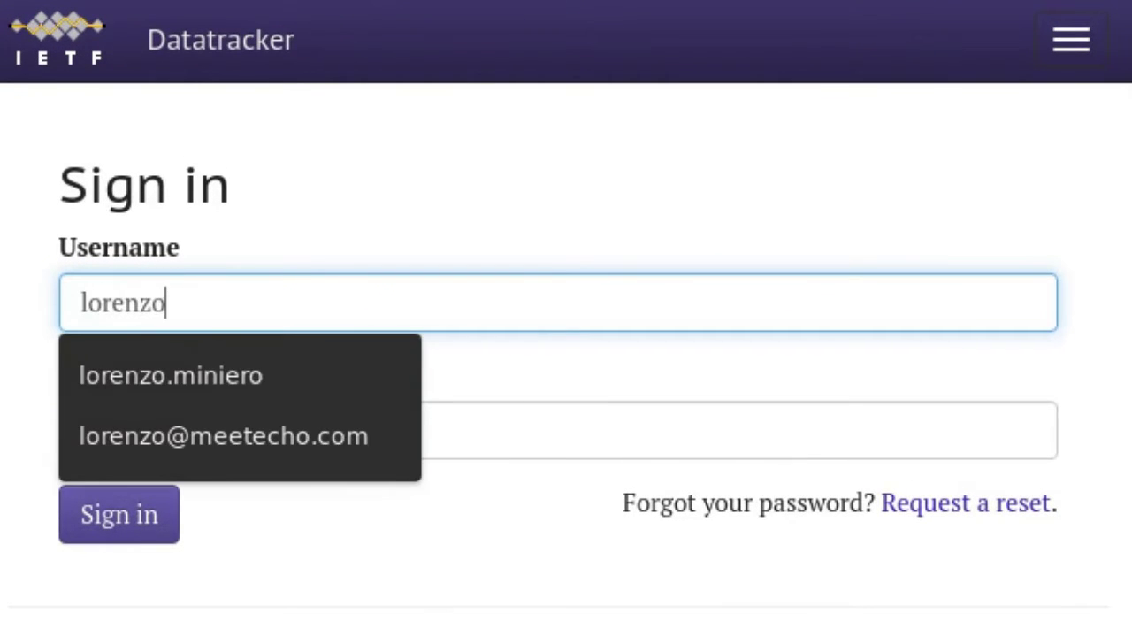
{"action": "key", "text": "Down"}
{"action": "key", "text": "Down"}
{"action": "key", "text": "Return"}
{"action": "key", "text": "Tab"}
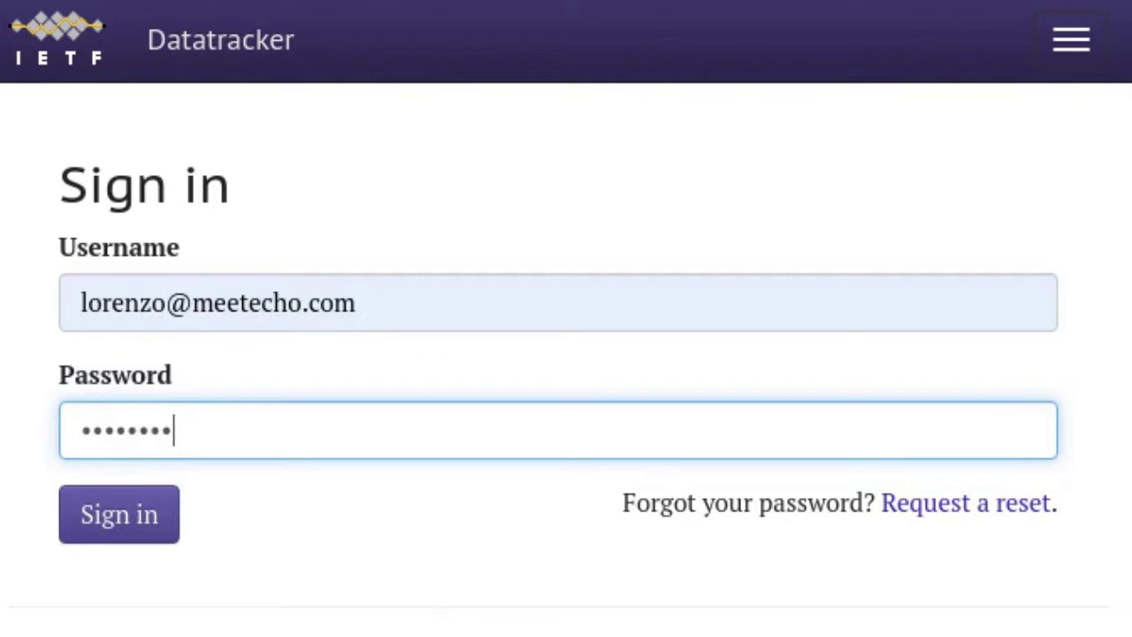
{"action": "left_click", "coordinate": [119, 518]}
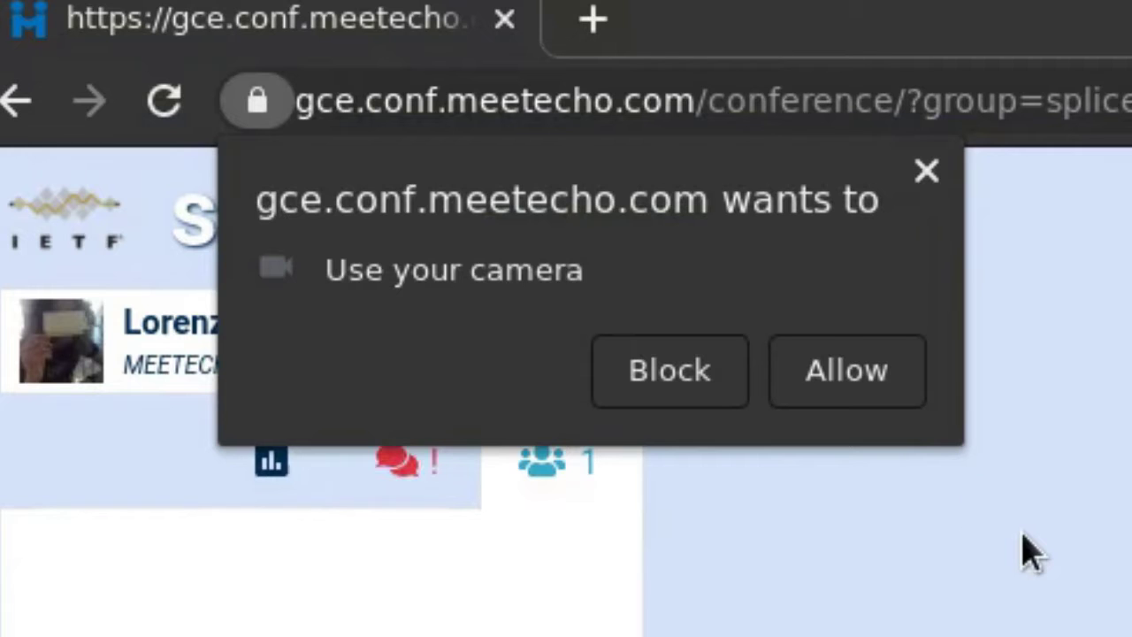
Allow camera and mic, keep Built-in Audio Analog Stereo and Integrated Webcam, and join the hallway
{"action": "left_click", "coordinate": [851, 378]}
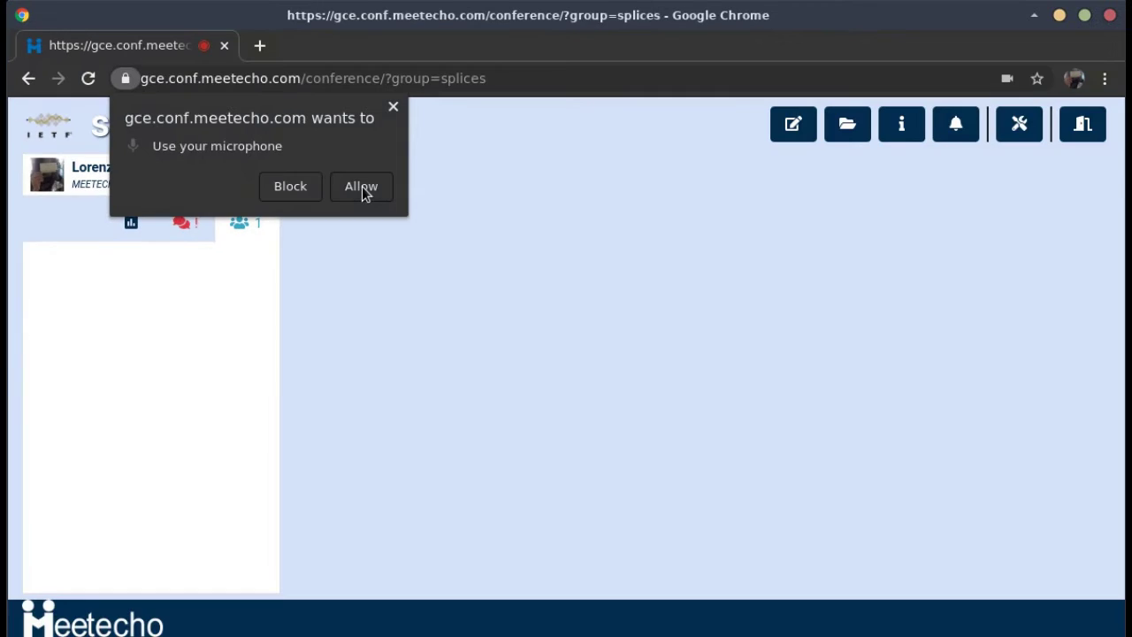
{"action": "left_click", "coordinate": [849, 372]}
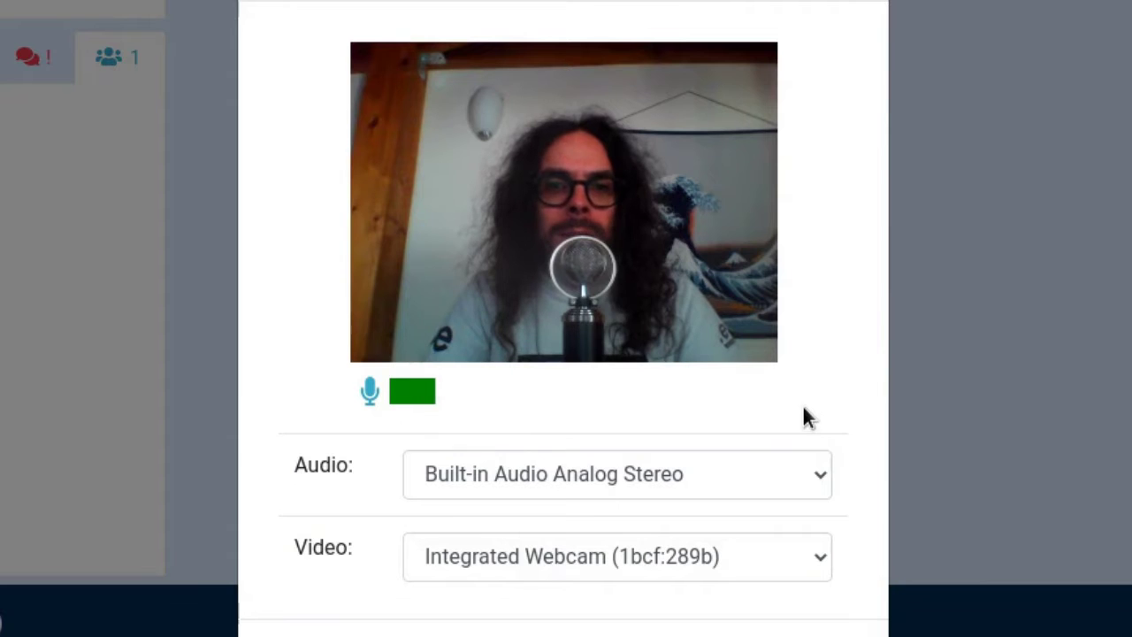
{"action": "left_click", "coordinate": [733, 480]}
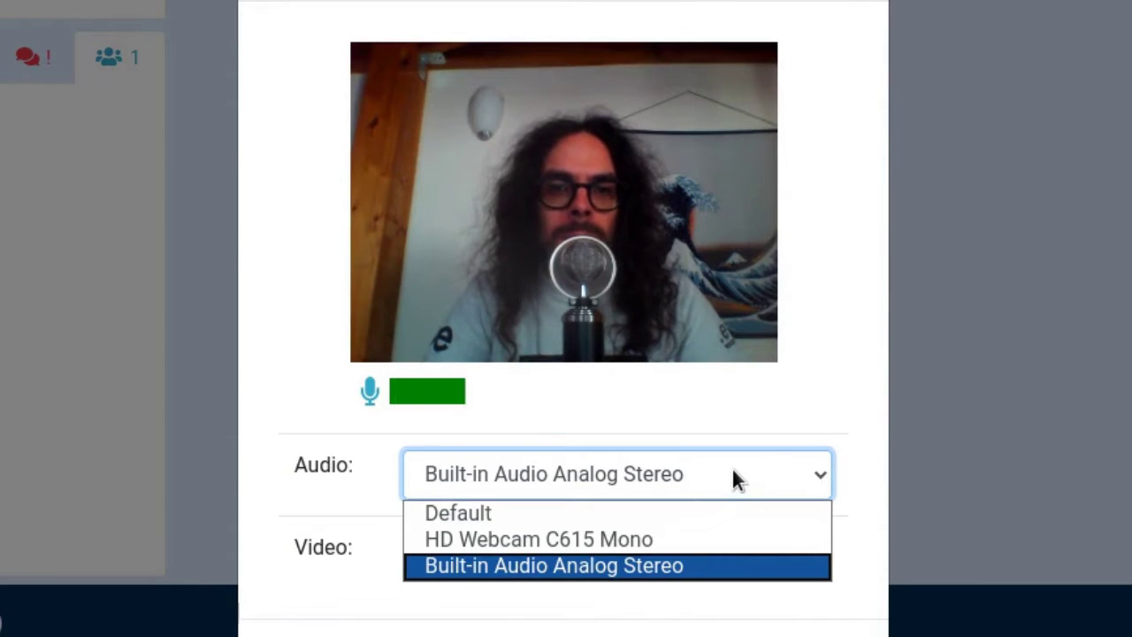
{"action": "left_click", "coordinate": [731, 467]}
{"action": "left_click", "coordinate": [720, 558]}
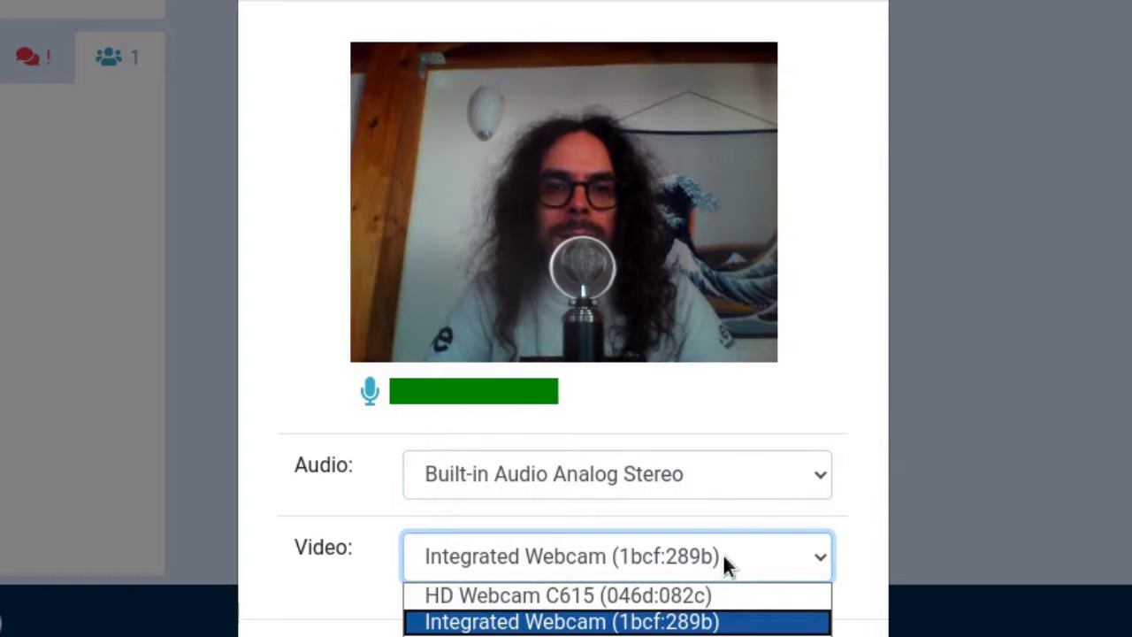
{"action": "left_click", "coordinate": [704, 626]}
{"action": "scroll", "coordinate": [875, 418], "scroll_direction": "down", "scroll_amount": 1}
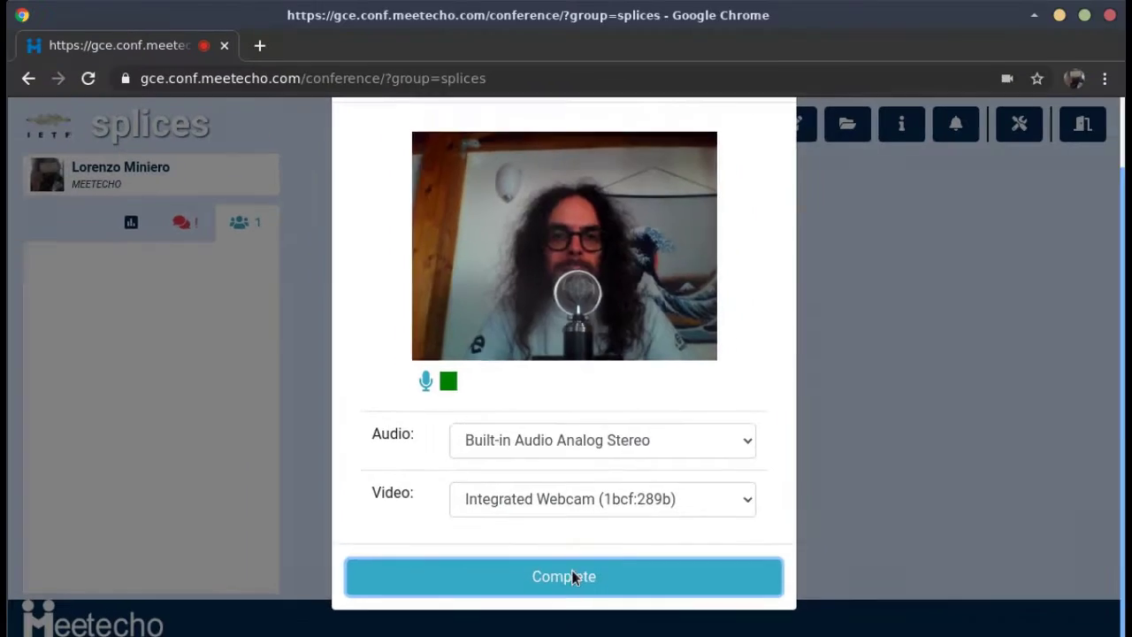
{"action": "left_click", "coordinate": [571, 571]}
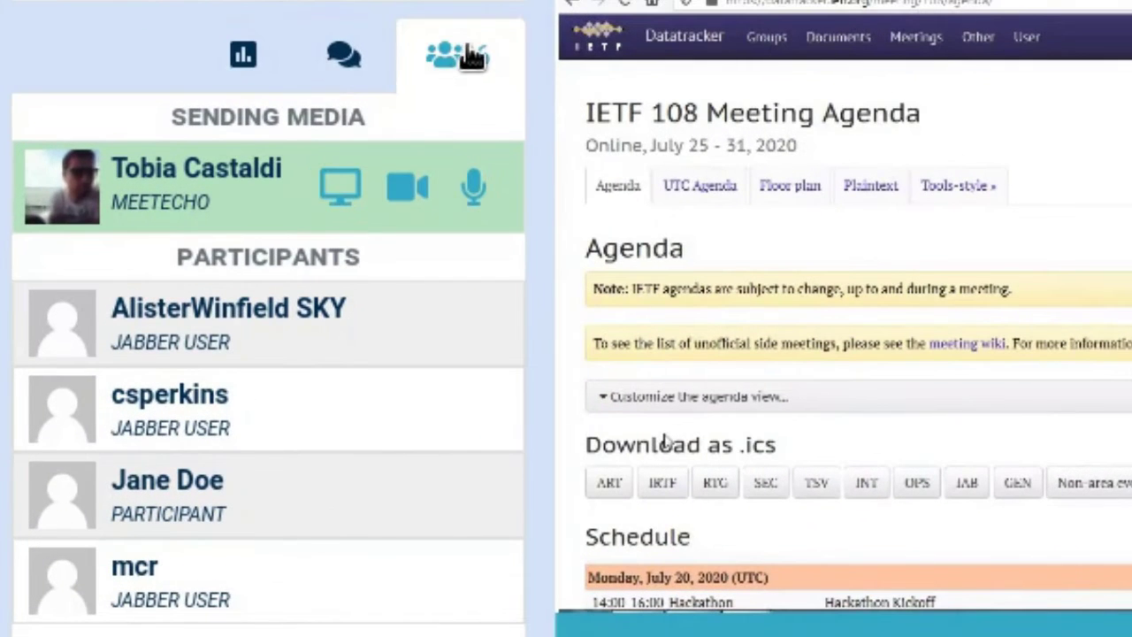
{"action": "mouse_move", "coordinate": [286, 284]}
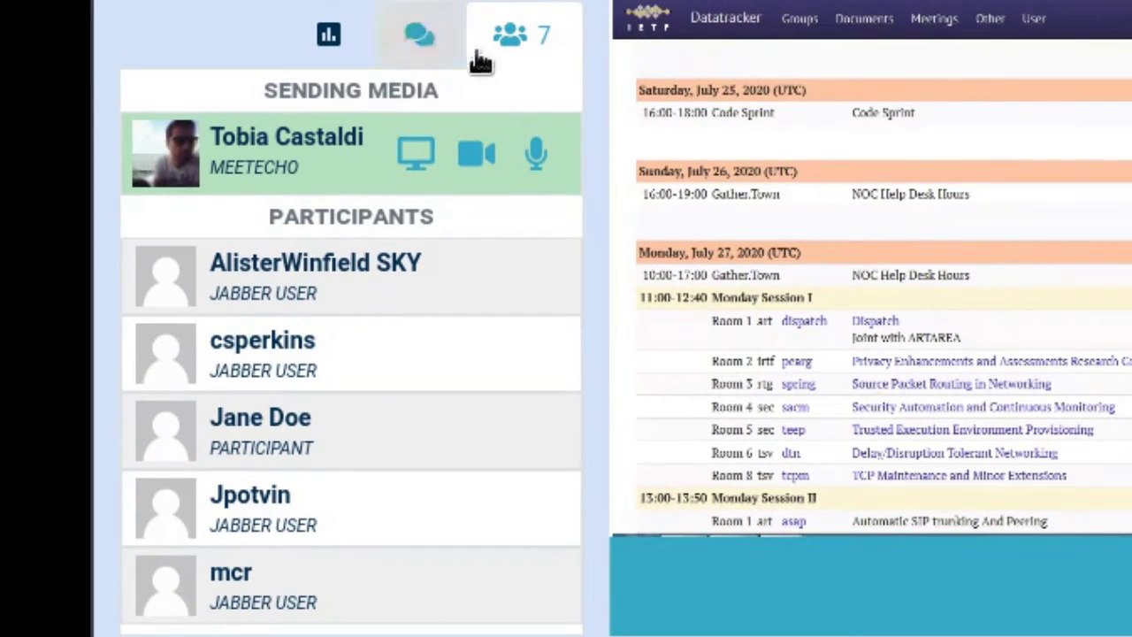
Post 'Hi everyone' in the public chat, then return to the Participants list
{"action": "left_click", "coordinate": [418, 34]}
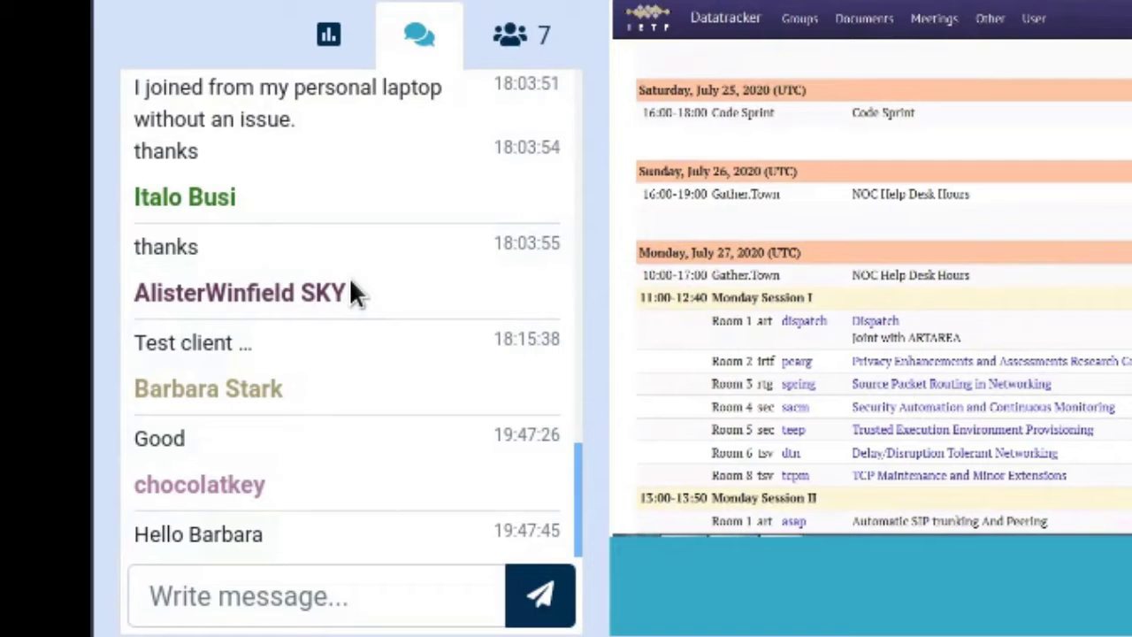
{"action": "left_click", "coordinate": [268, 591]}
{"action": "type", "text": "H"}
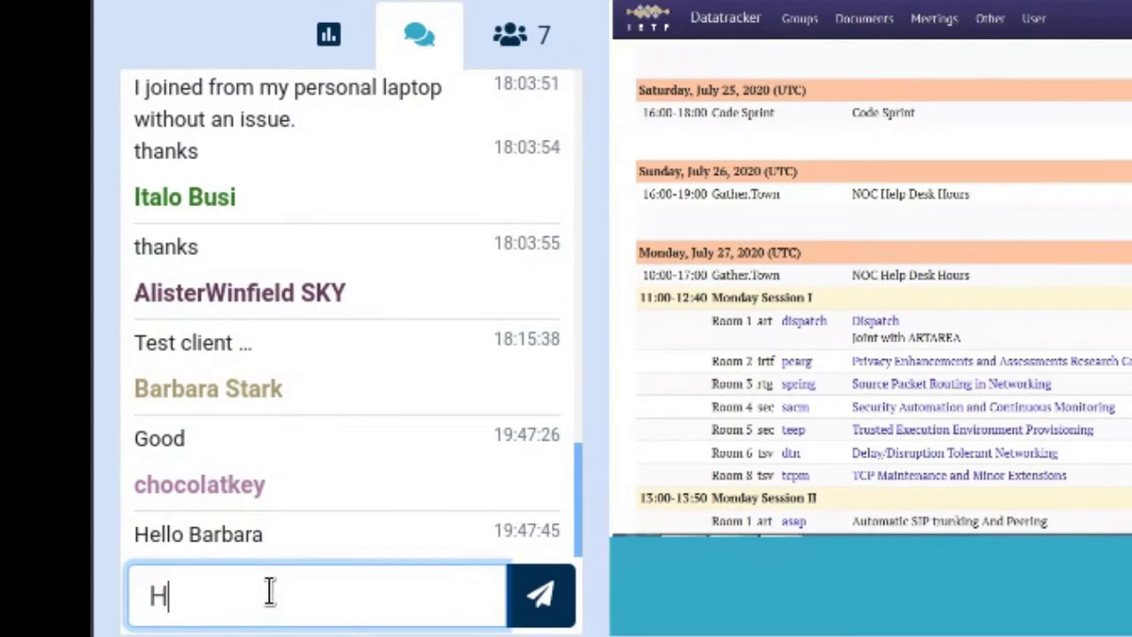
{"action": "type", "text": "i everyo"}
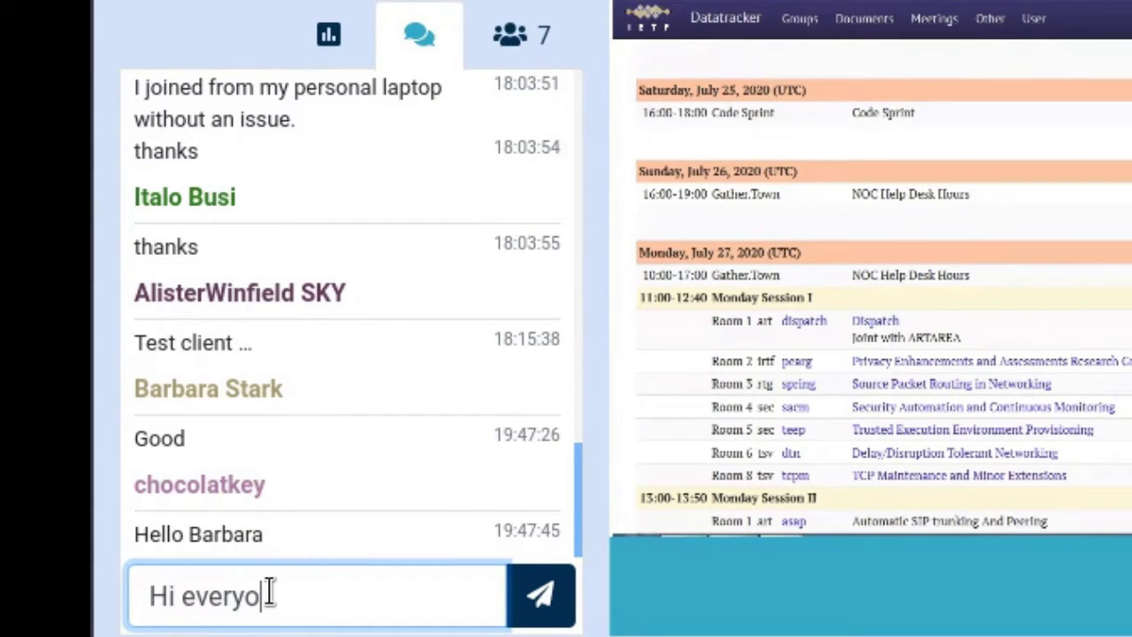
{"action": "type", "text": "ne"}
{"action": "key", "text": "Return"}
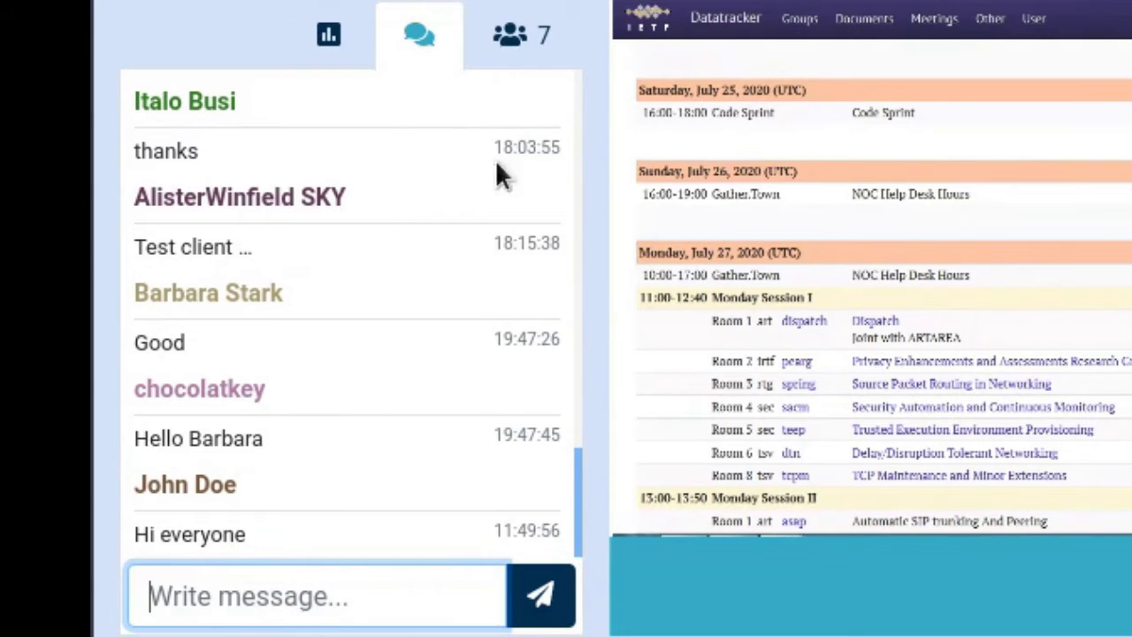
{"action": "left_click", "coordinate": [537, 32]}
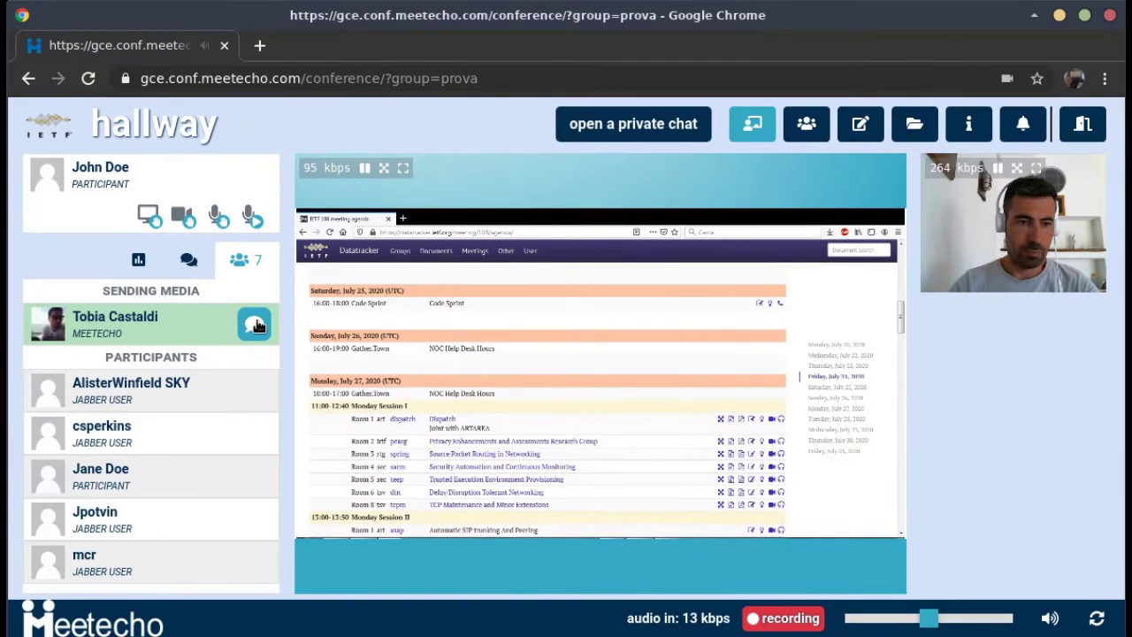
Start a private chat with the presenting participant and greet them by first name
{"action": "left_click", "coordinate": [255, 325]}
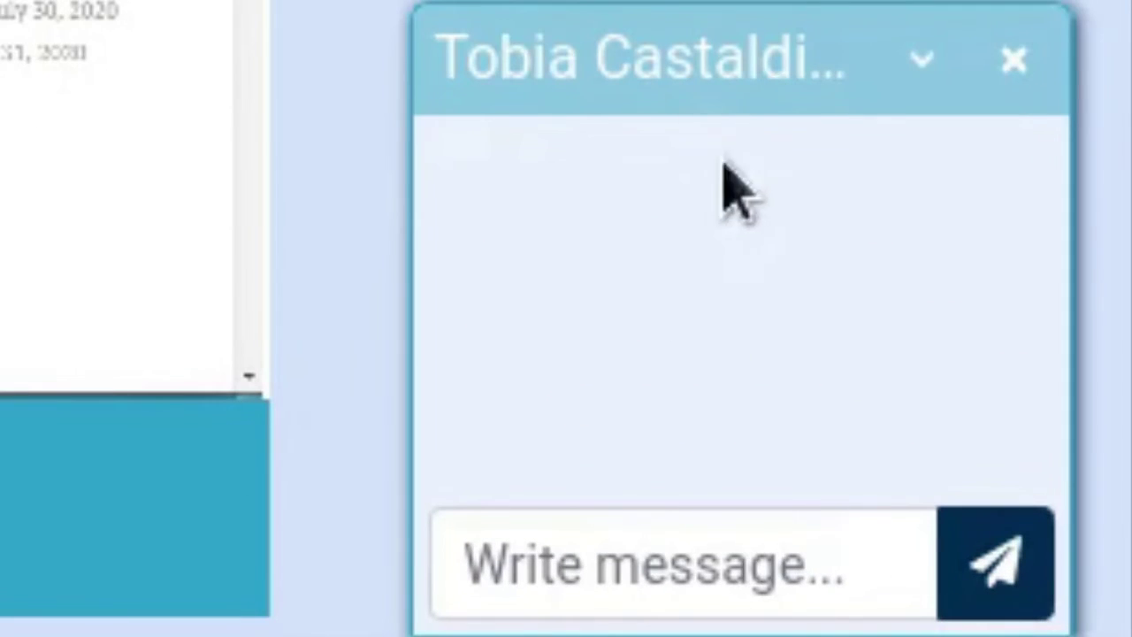
{"action": "left_click", "coordinate": [649, 538]}
{"action": "type", "text": "Hi Tobi"}
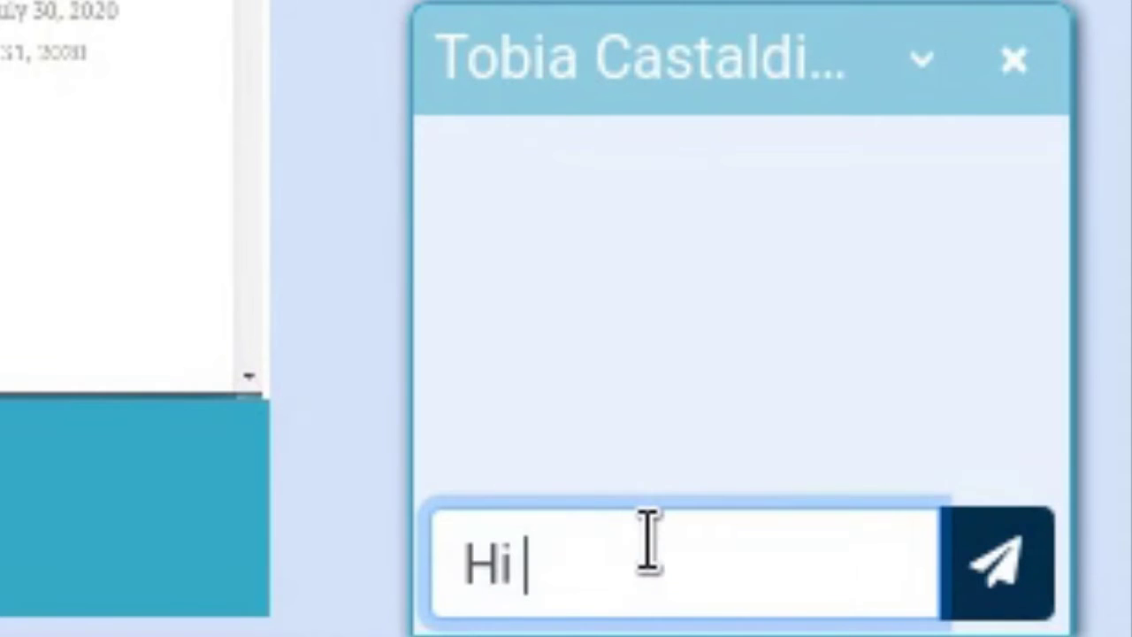
{"action": "type", "text": "a!"}
{"action": "key", "text": "Return"}
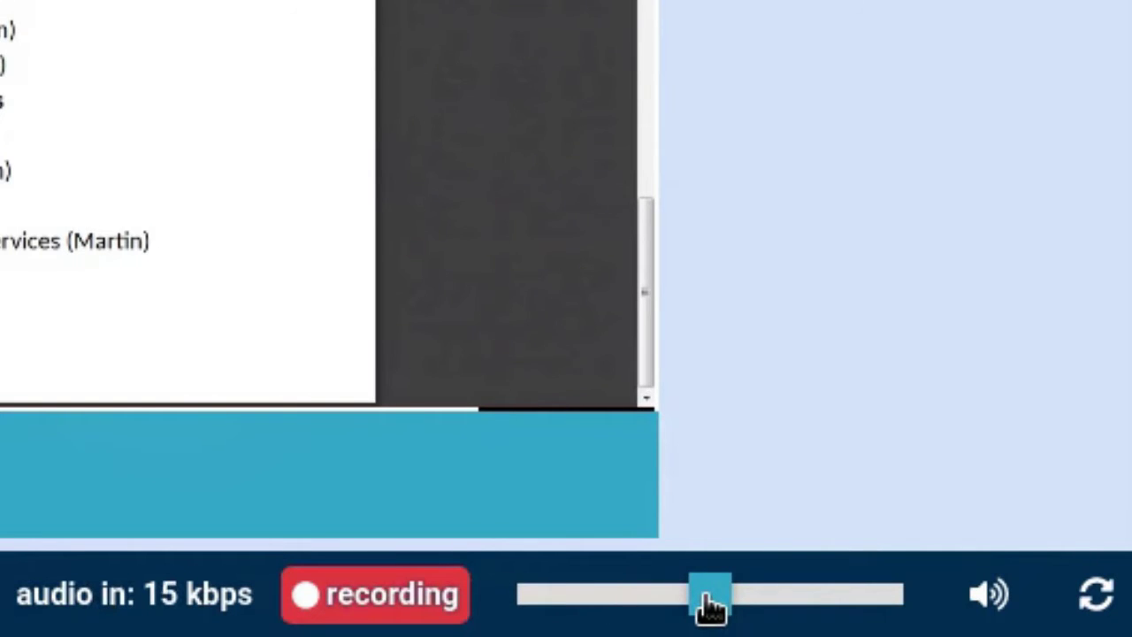
{"action": "left_click", "coordinate": [816, 596]}
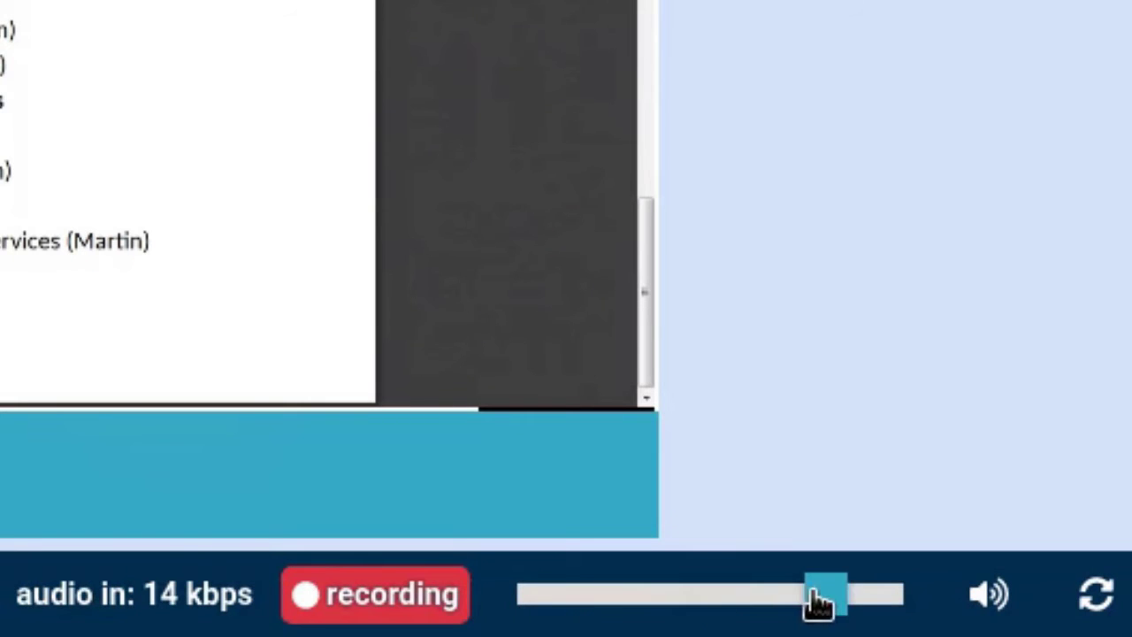
{"action": "left_click", "coordinate": [703, 593]}
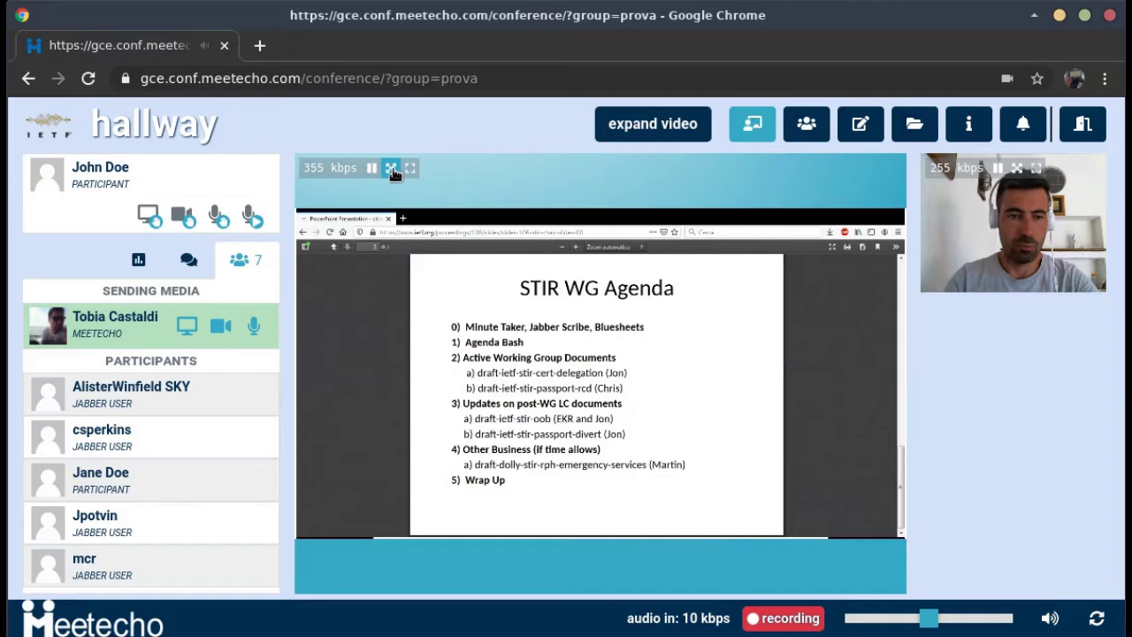
Enlarge and restore the shared agenda, pause and resume the stream, then show the presenter's webcam large
{"action": "left_click", "coordinate": [391, 169]}
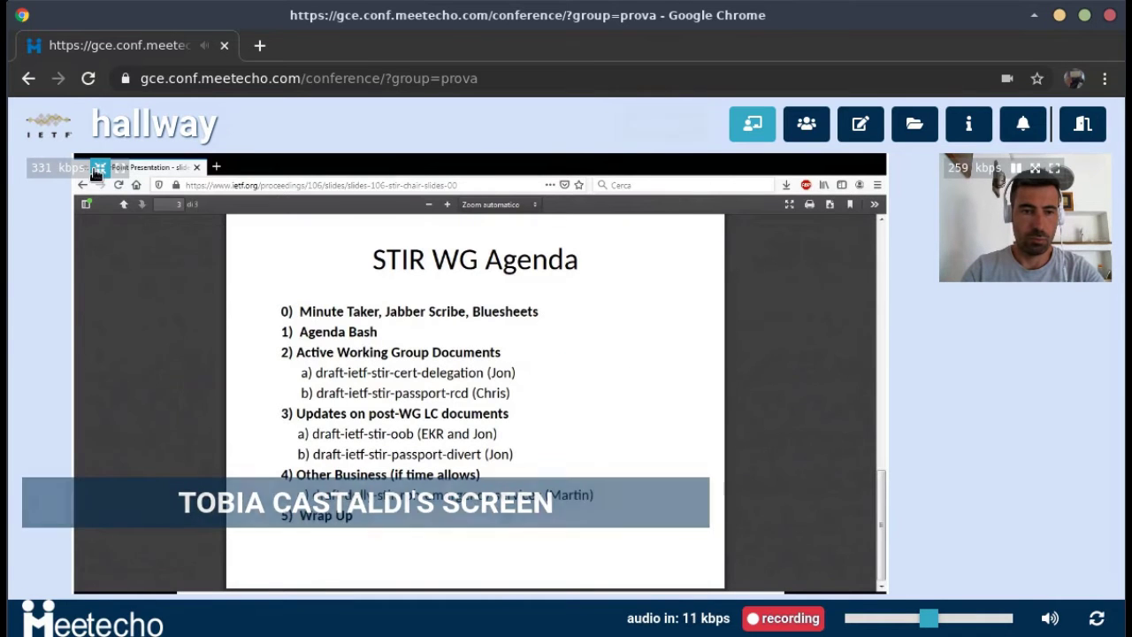
{"action": "left_click", "coordinate": [100, 170]}
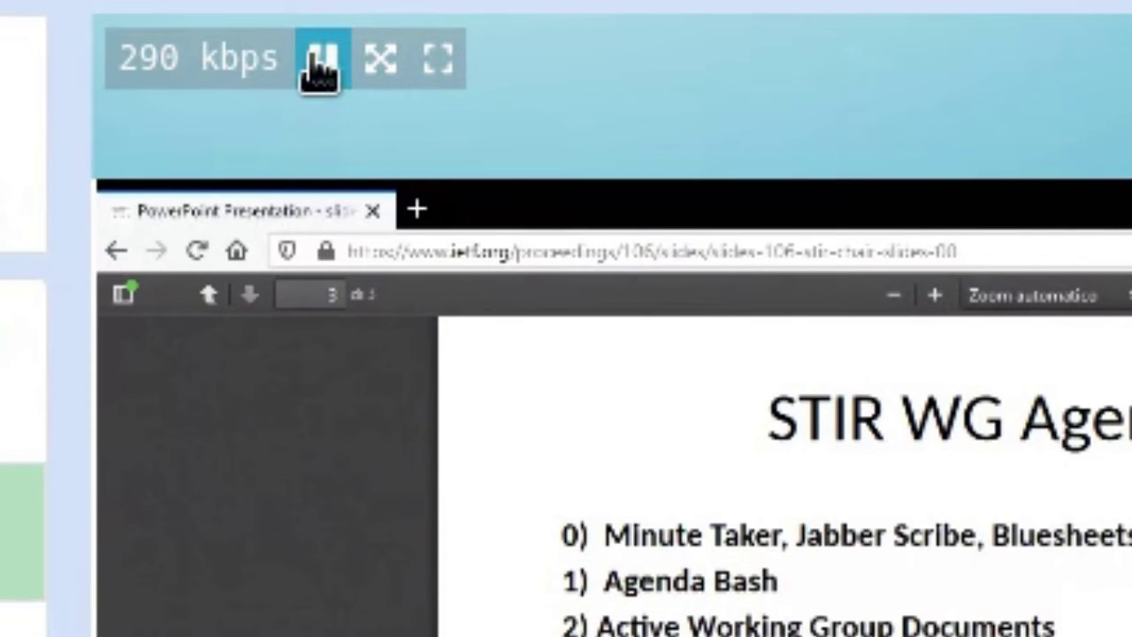
{"action": "left_click", "coordinate": [320, 67]}
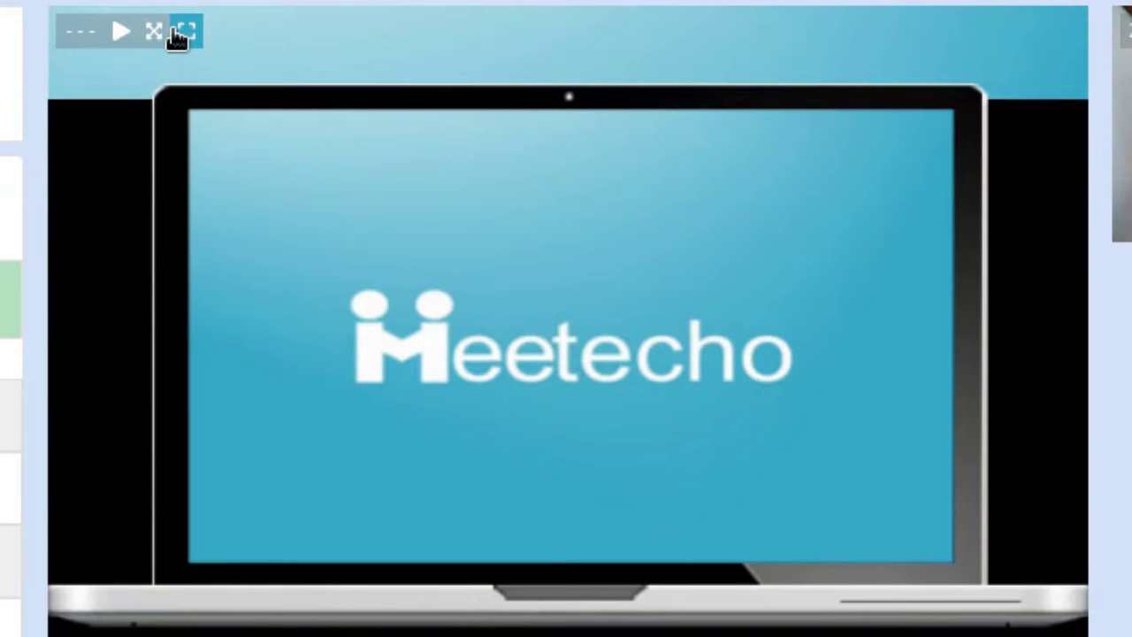
{"action": "left_click", "coordinate": [119, 34]}
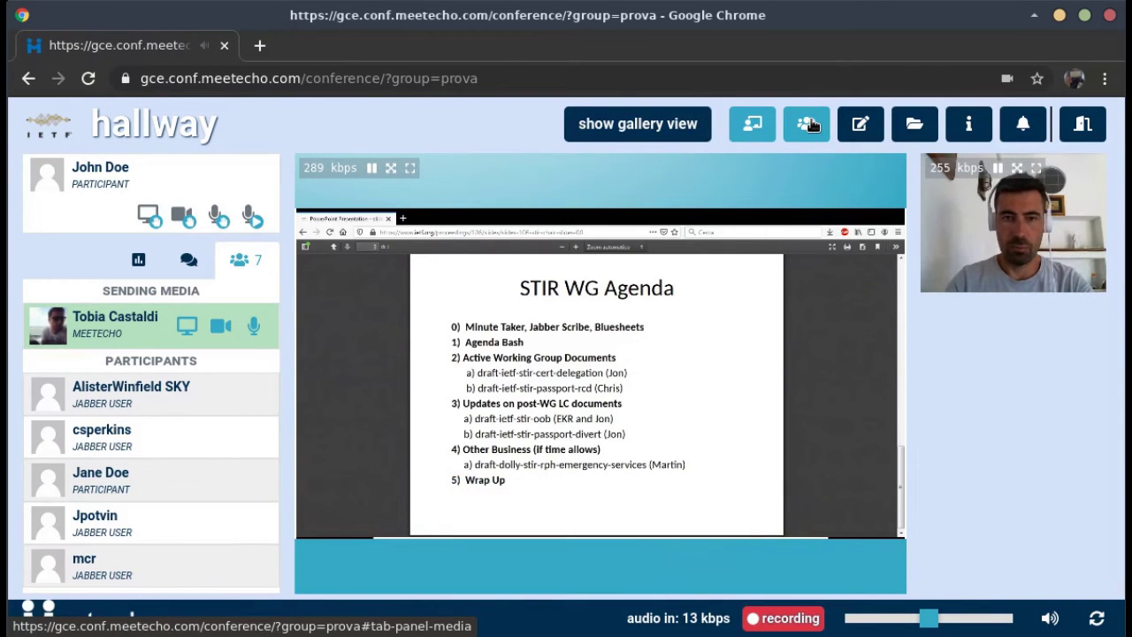
{"action": "left_click", "coordinate": [811, 126]}
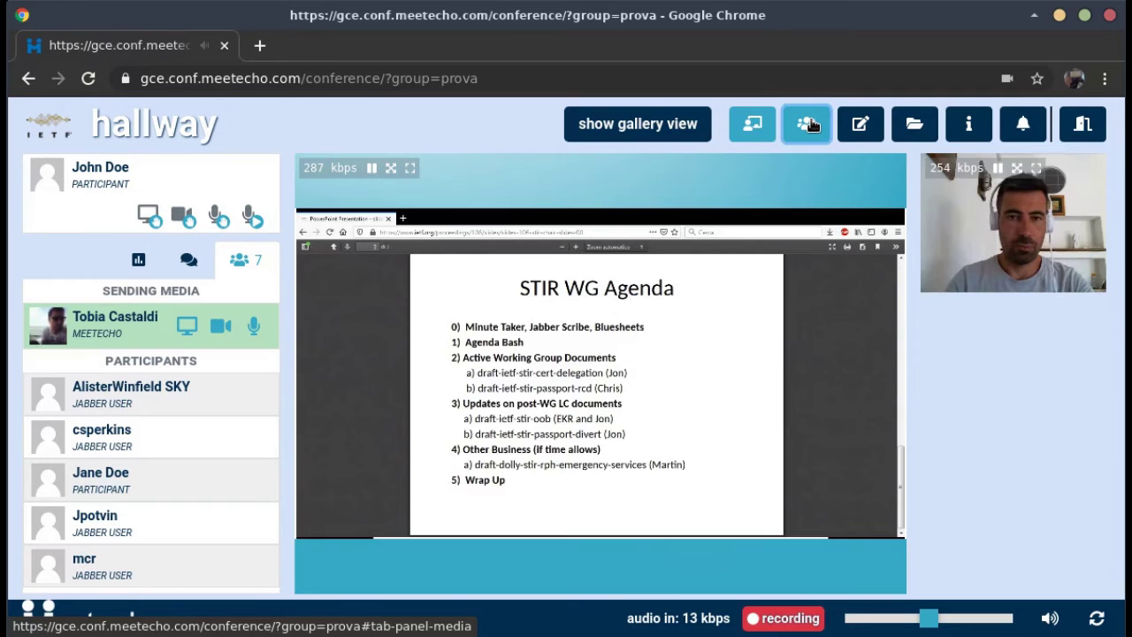